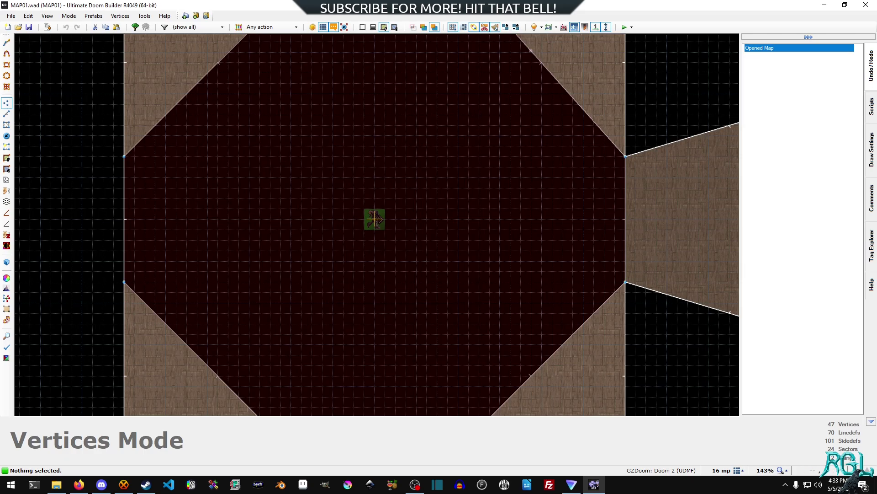
Draw a 96 by 16 rectangular doorway sector against the upper edge of the small weapon room.
scroll(596, 285, down, 6)
middle_drag(535, 280, 355, 155)
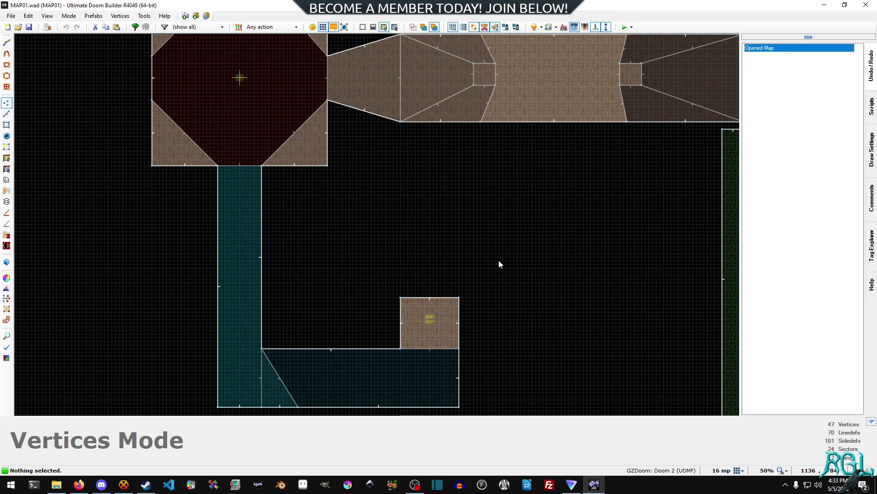
scroll(497, 263, up, 6)
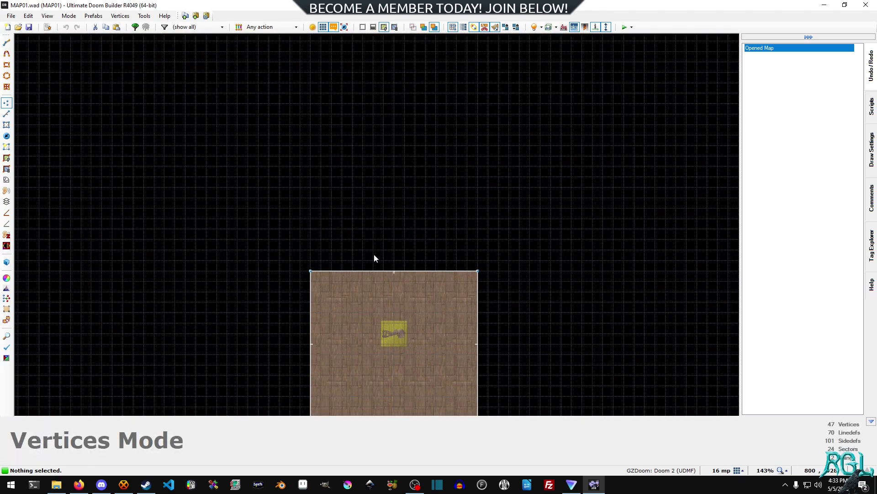
scroll(379, 257, up, 3)
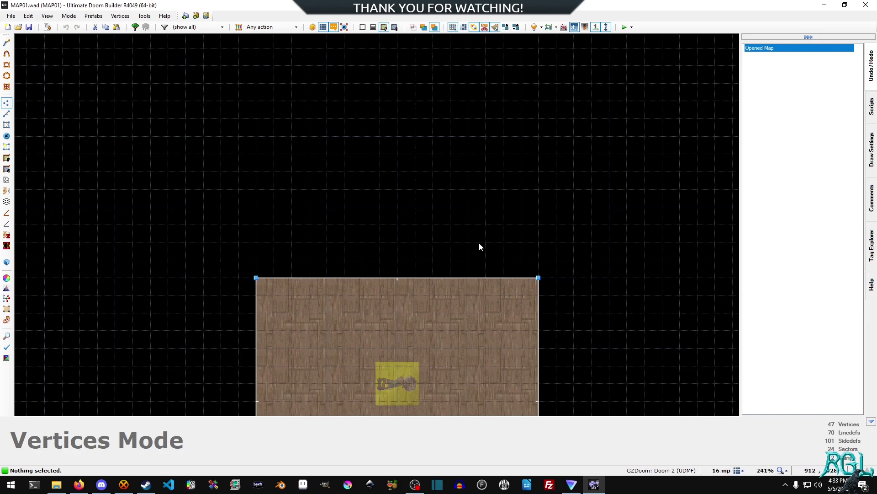
key(ctrl+shift+d)
click(360, 259)
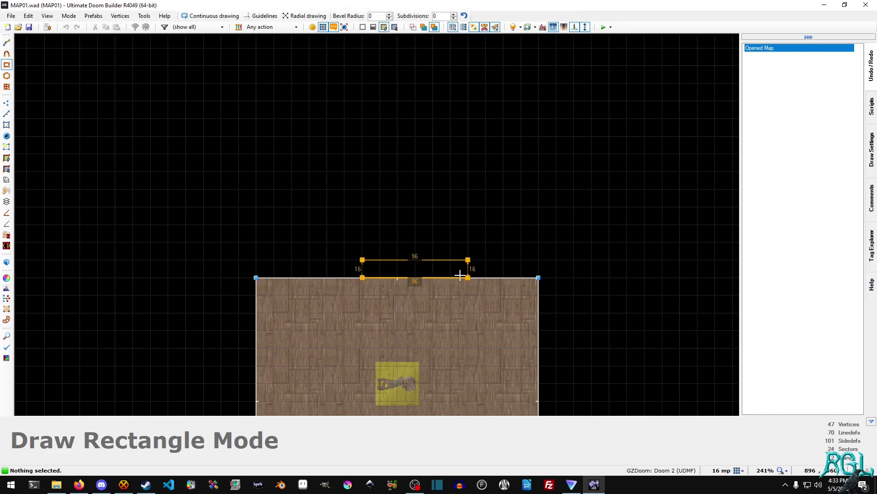
click(460, 274)
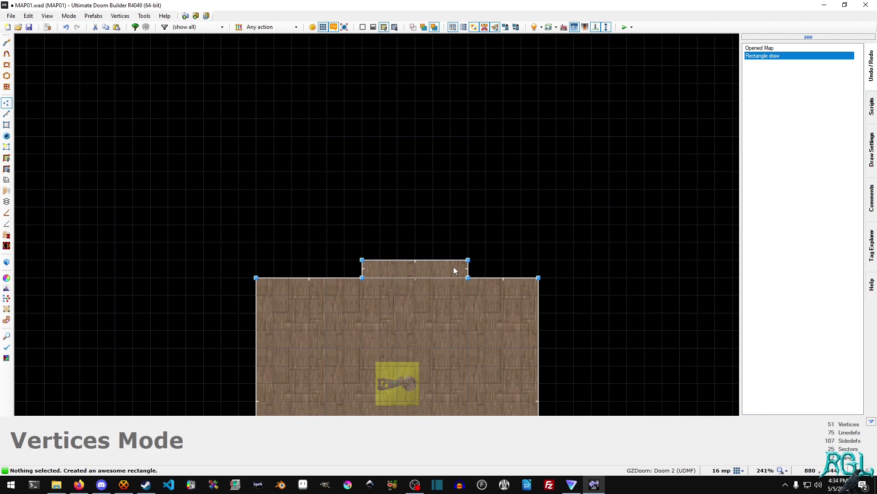
Move the doorway sector sideways along the wall to centre it on the weapon room's upper edge, and deselect it.
key(s)
click(440, 268)
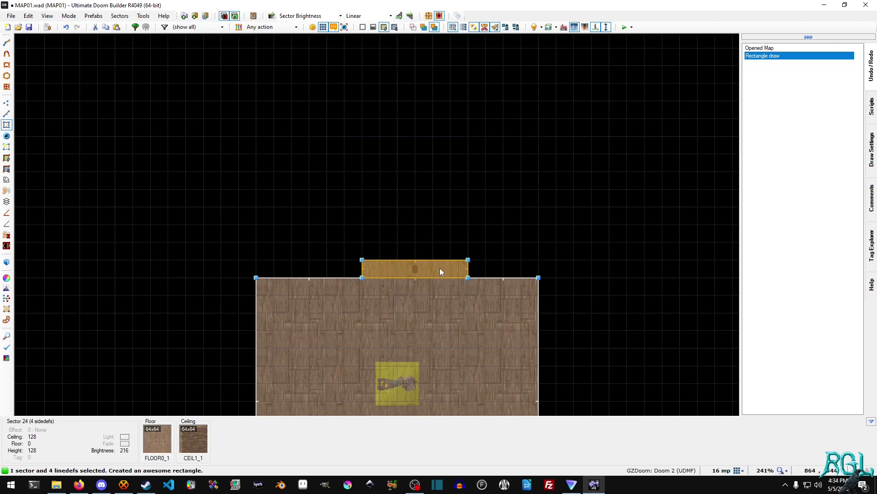
drag(451, 273, 438, 272)
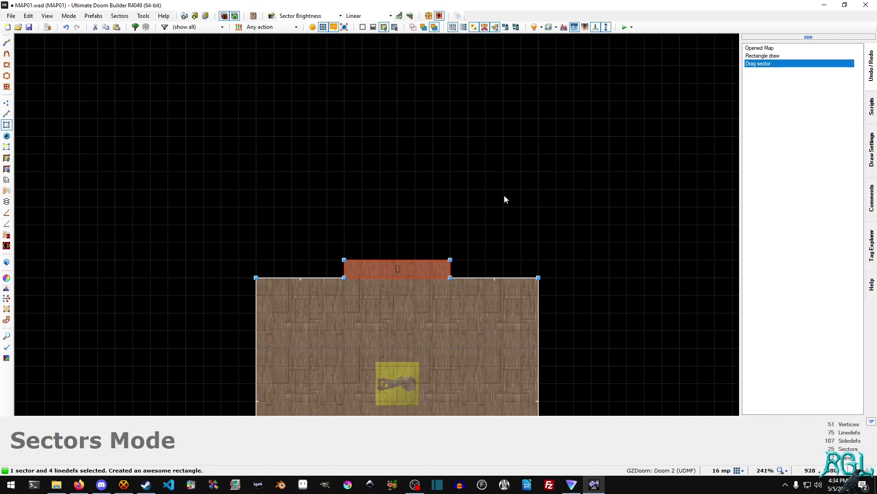
click(427, 273)
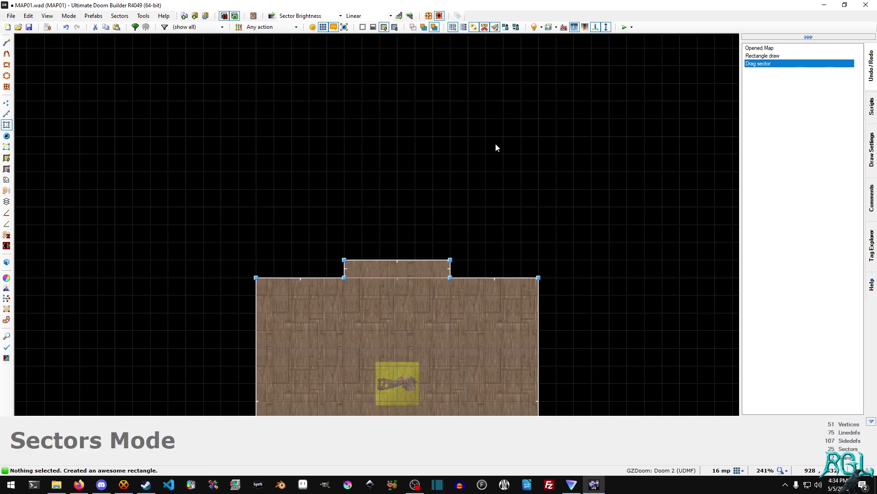
Draw a rectangular room directly above the doorway sector, matching the width of the weapon room below.
scroll(479, 221, down, 3)
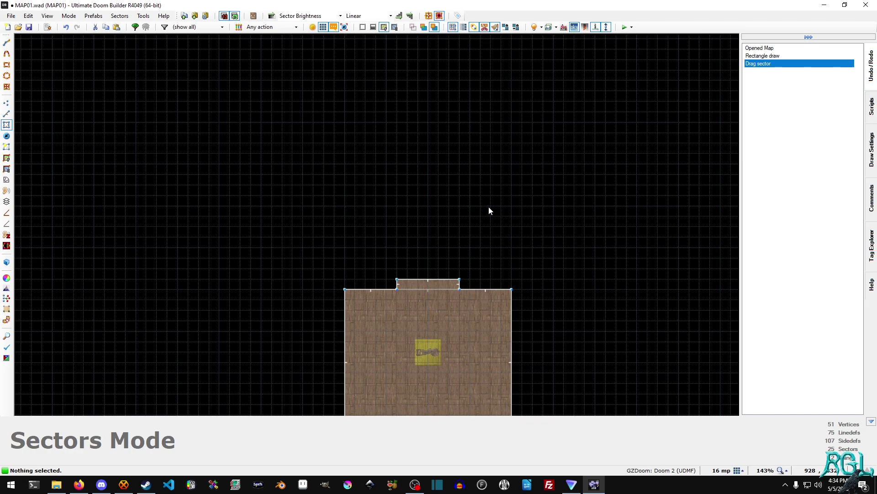
key(ctrl+shift+d)
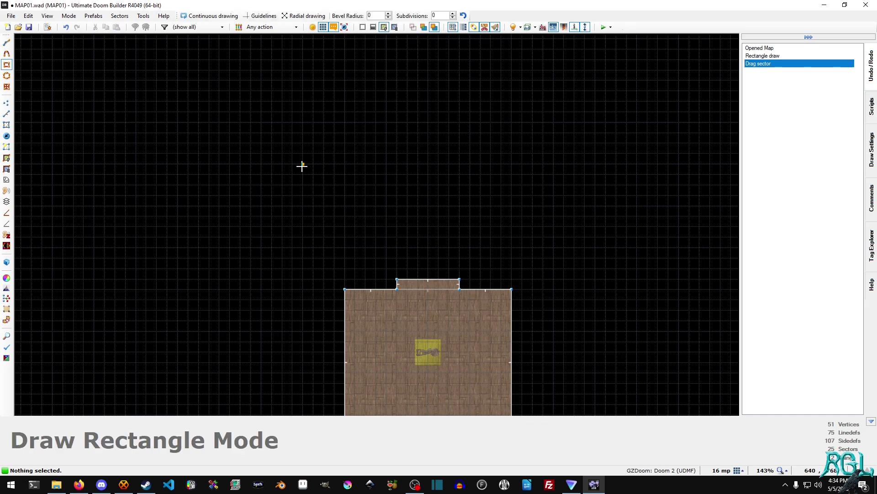
mouse_move(347, 162)
mouse_down()
mouse_move(390, 272)
mouse_move(518, 278)
mouse_move(514, 285)
mouse_move(512, 269)
mouse_move(512, 276)
mouse_up()
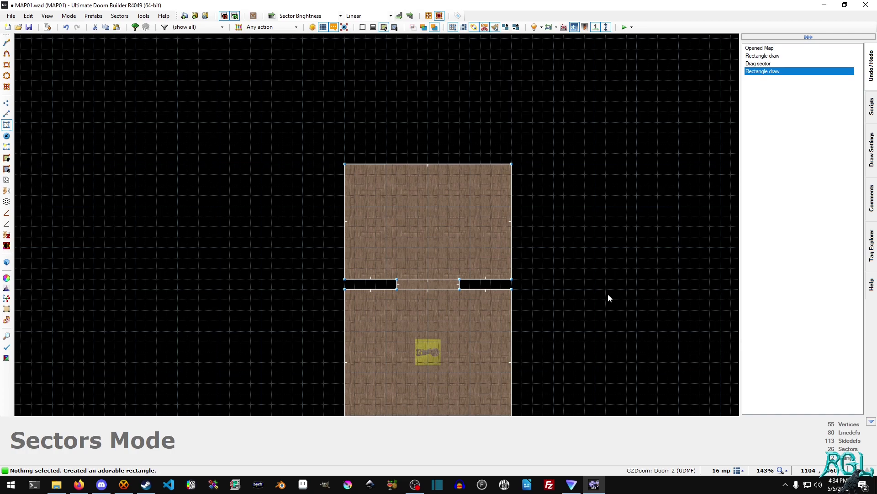
Insert a Shotgun thing in the middle of the new upper room.
key(t)
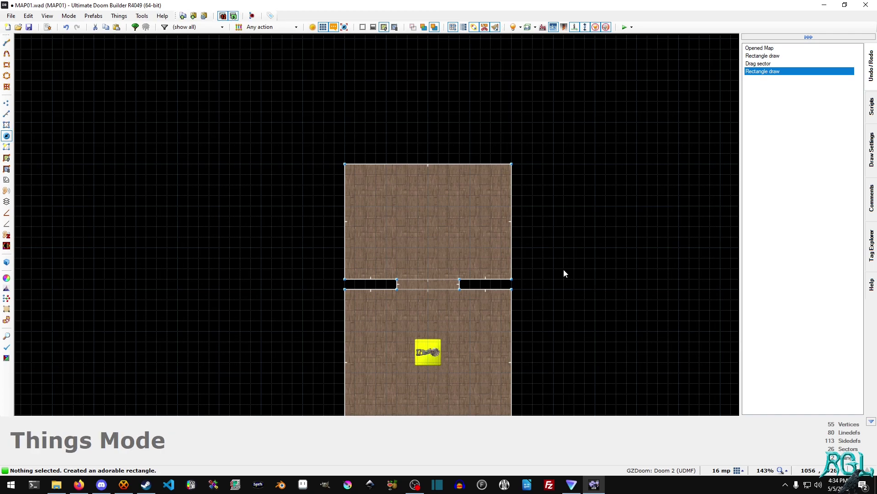
right_click(426, 218)
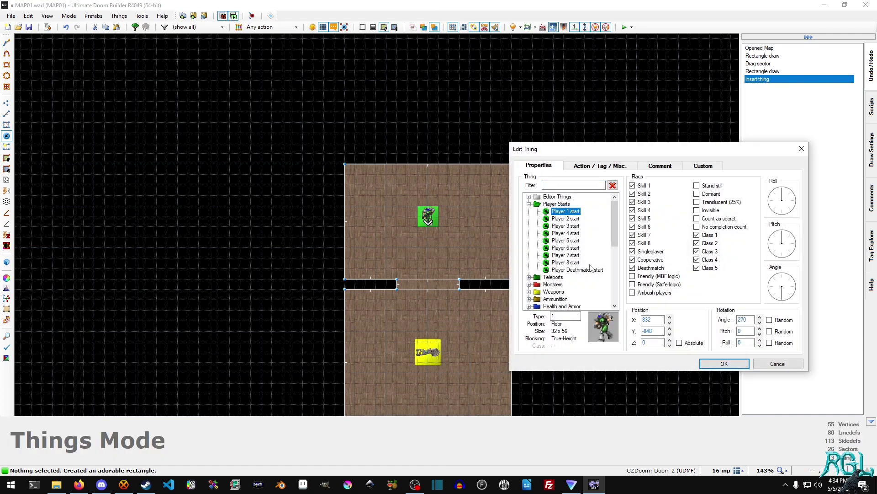
scroll(586, 266, down, 2)
click(529, 248)
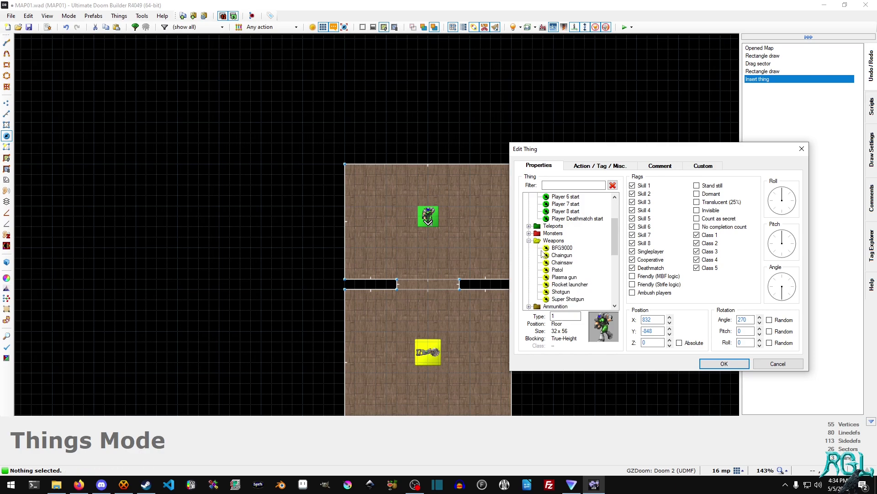
double_click(567, 293)
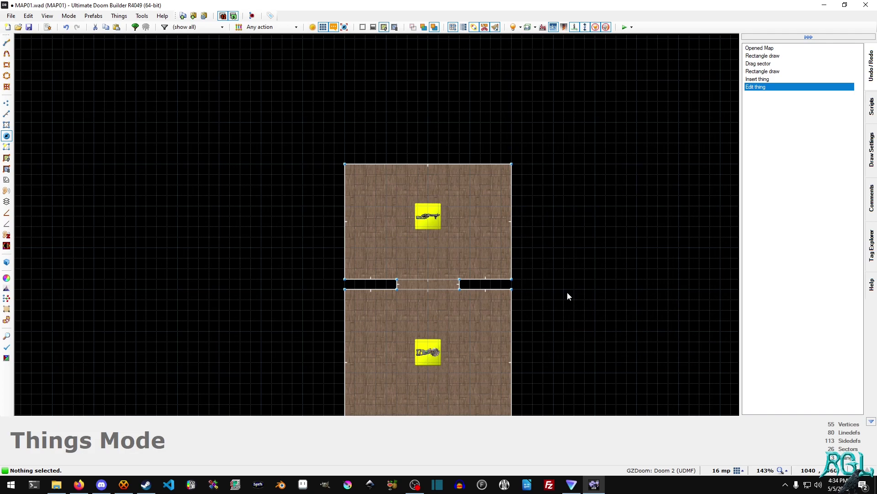
Enable Lower unpegged on the two short side linedefs of the doorway, and clear the selection.
scroll(446, 292, up, 4)
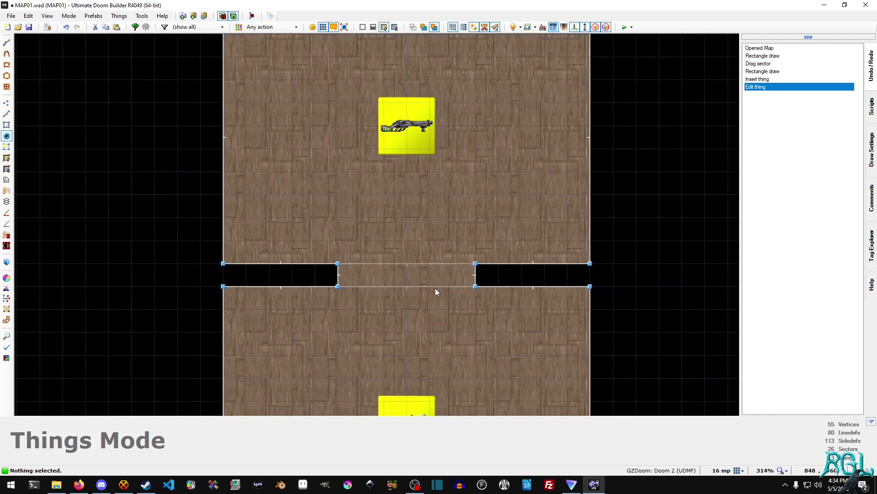
key(l)
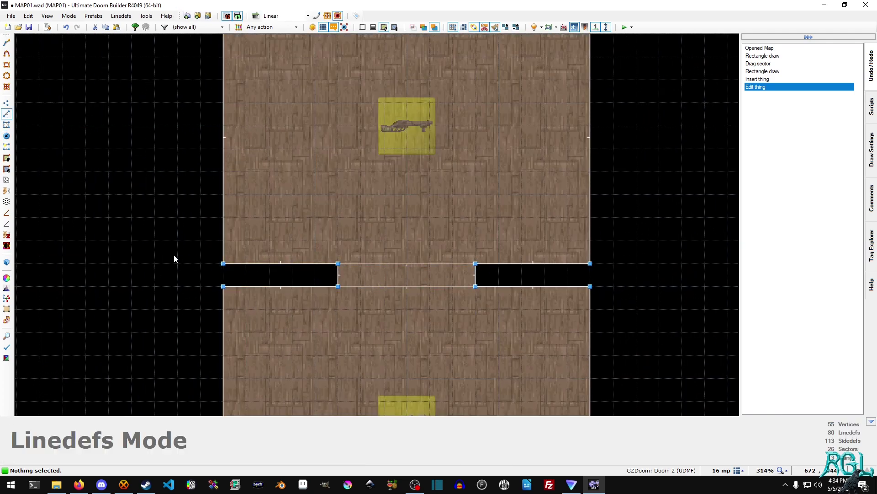
click(336, 276)
click(475, 277)
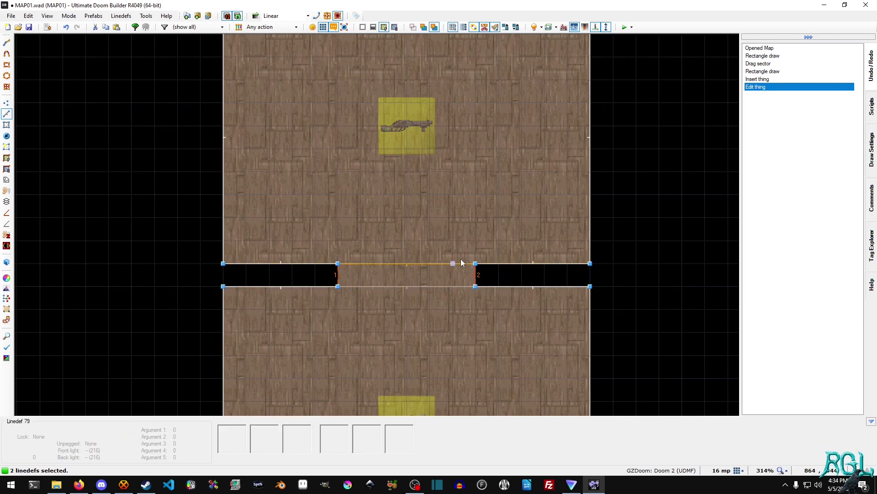
right_click(477, 275)
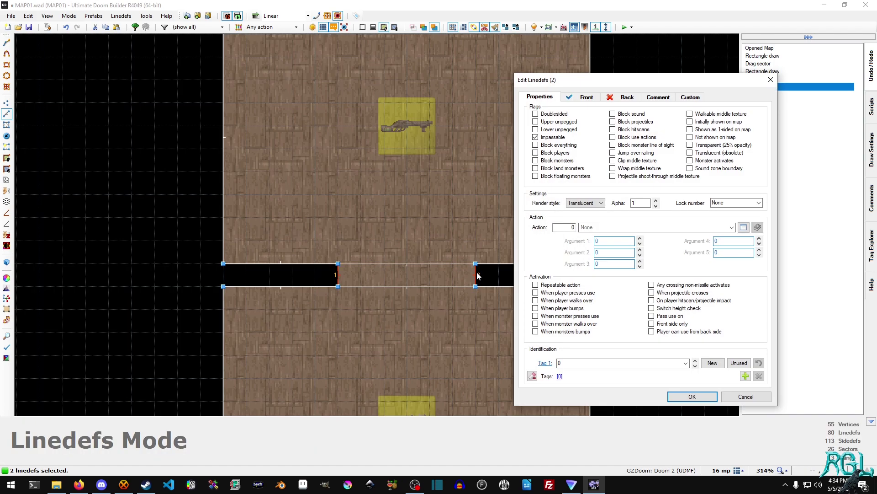
click(554, 131)
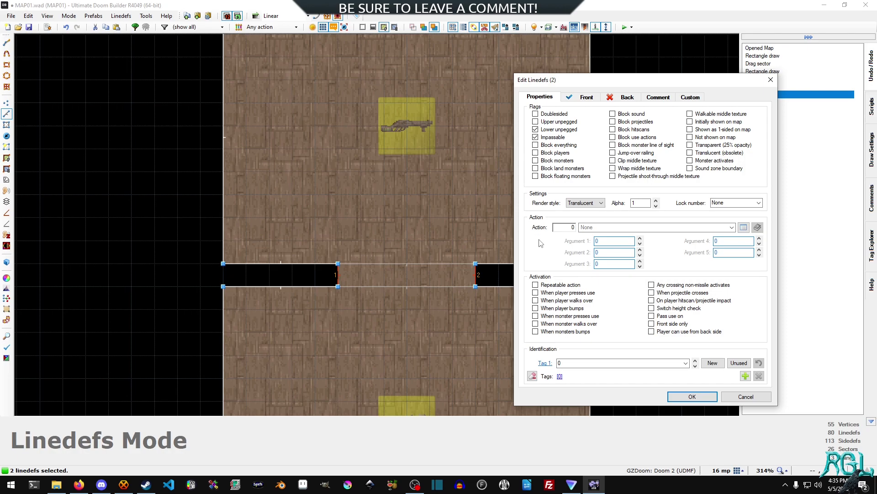
click(692, 397)
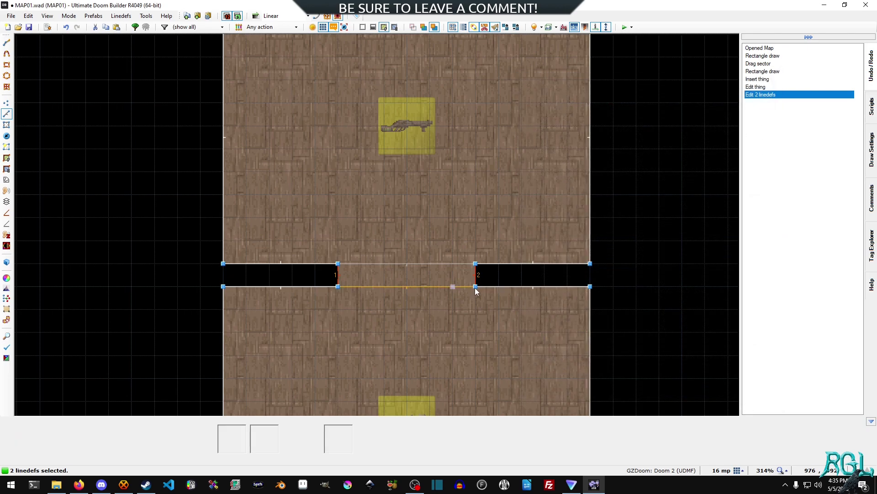
click(386, 330)
key(l)
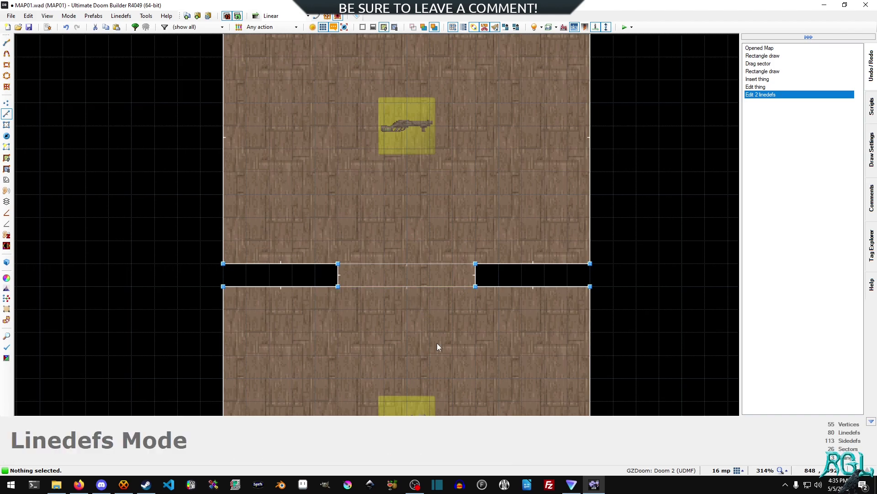
Lower the doorway sector's ceiling to height 0 in the 3D view to close it as a door.
key(w)
key(s)
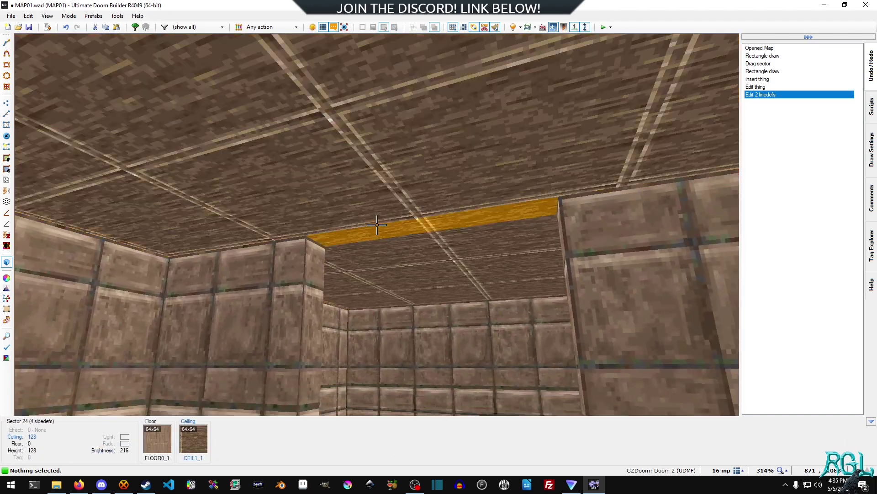
click(377, 225)
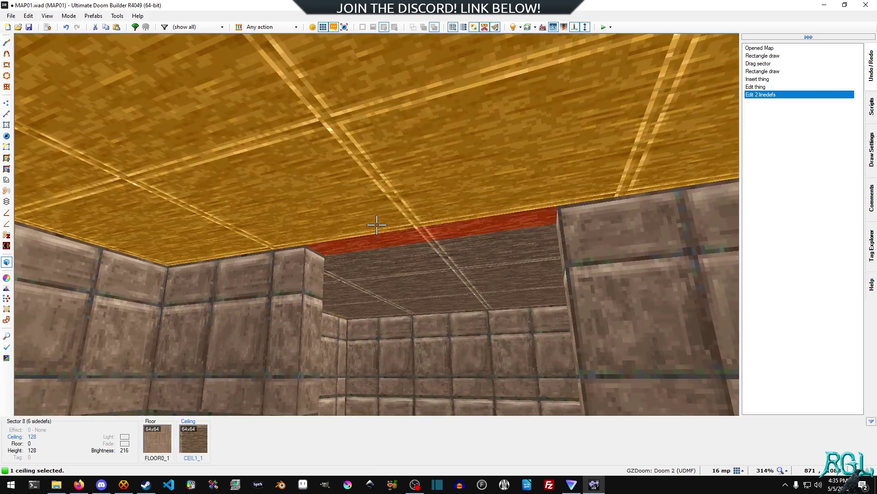
click(377, 225)
scroll(377, 225, down, 9)
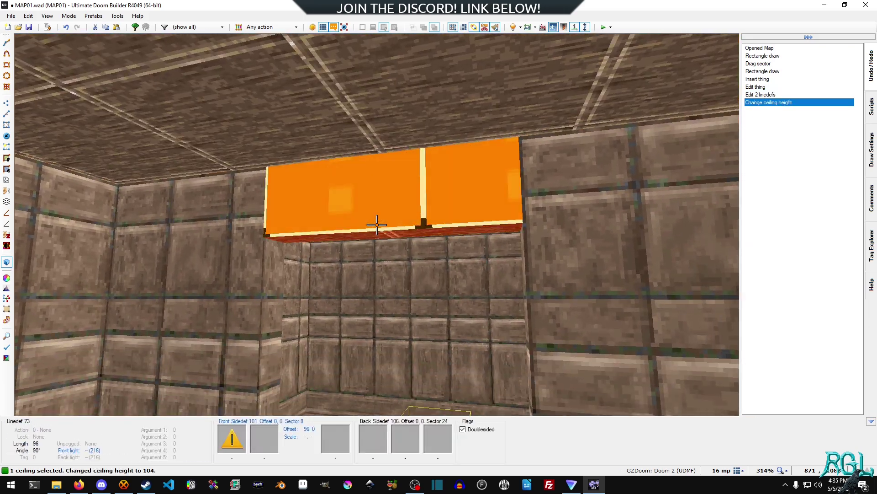
key(w)
scroll(377, 225, down, 1)
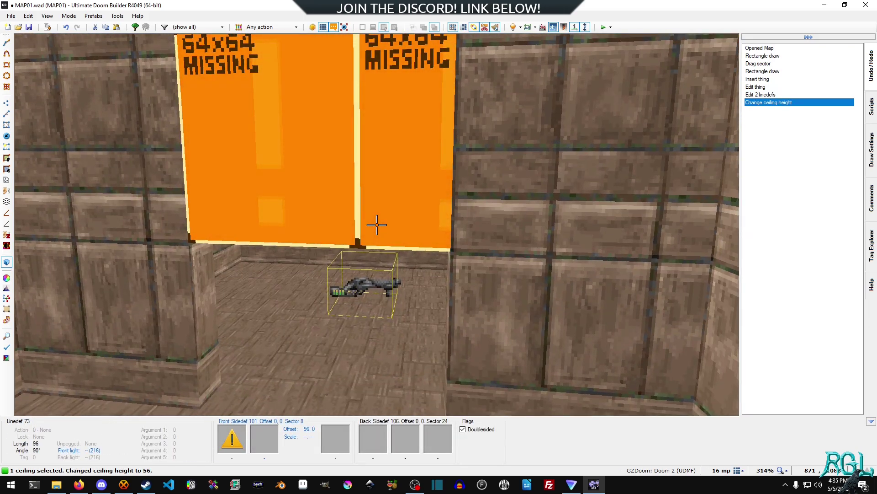
key(w)
scroll(377, 224, down, 6)
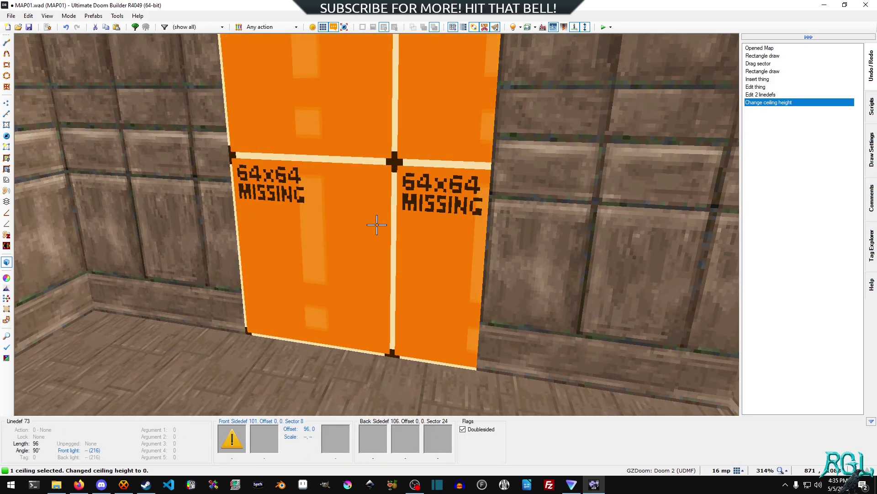
key(q)
Apply the STARTAN1 texture to the front upper side of the door's two long linedefs.
middle_drag(359, 117, 422, 326)
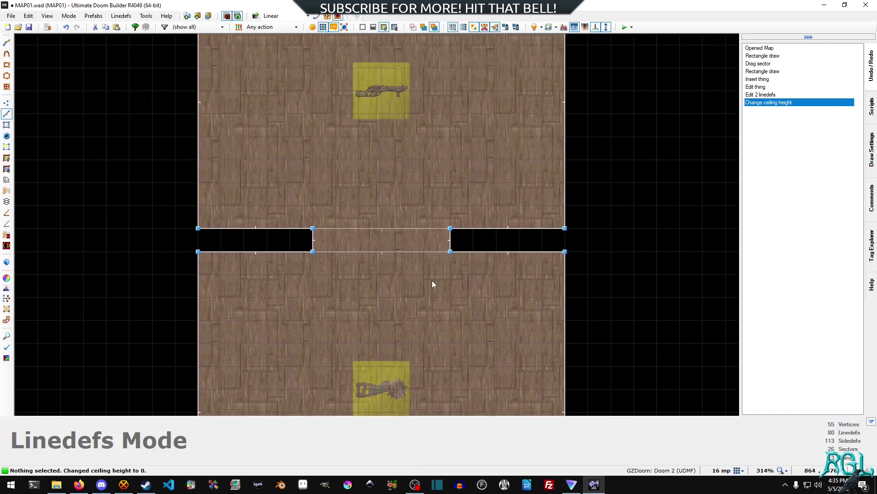
click(388, 251)
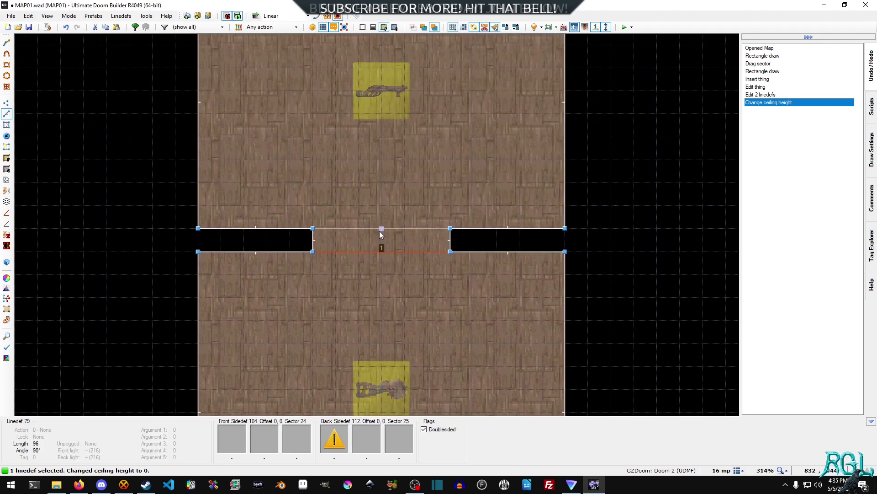
click(380, 229)
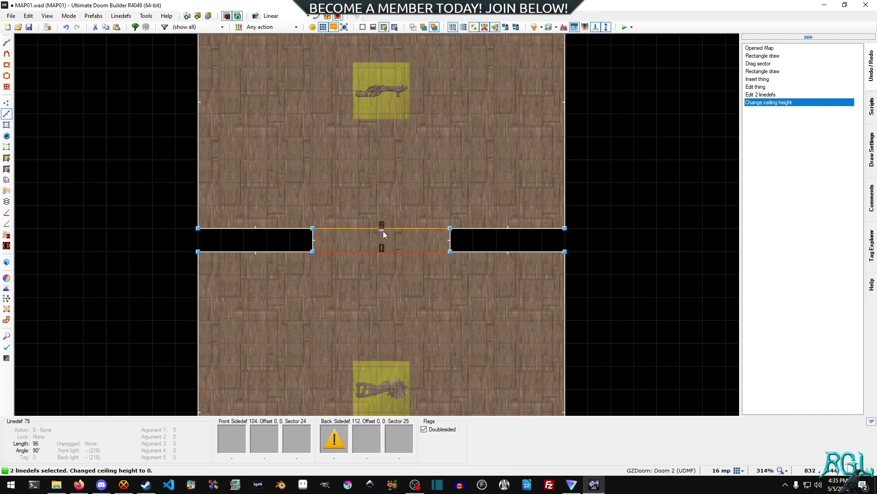
right_click(383, 231)
click(586, 97)
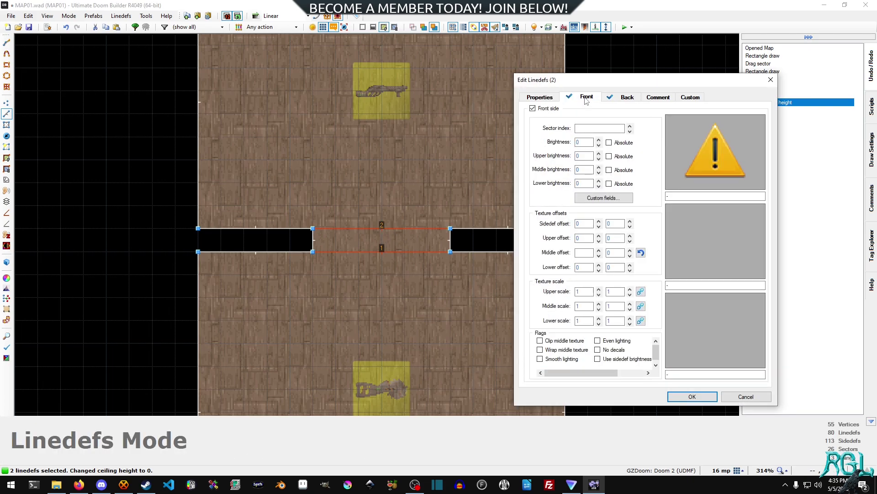
click(703, 153)
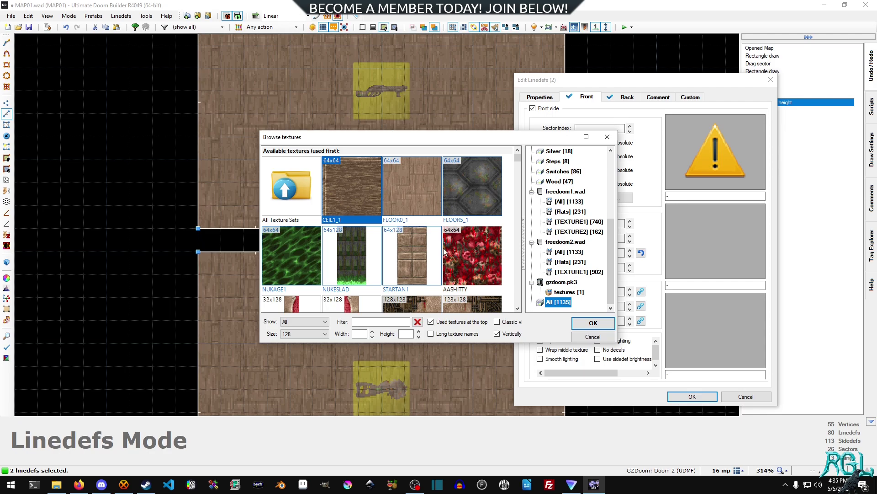
click(412, 253)
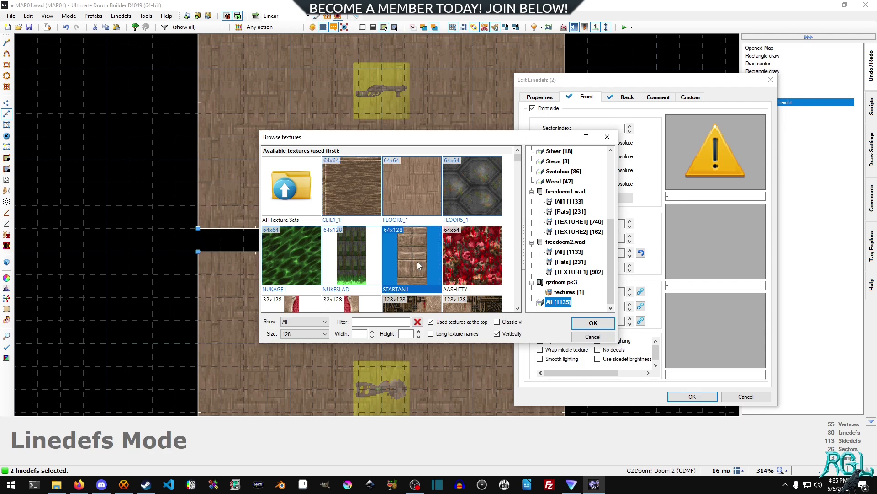
double_click(412, 259)
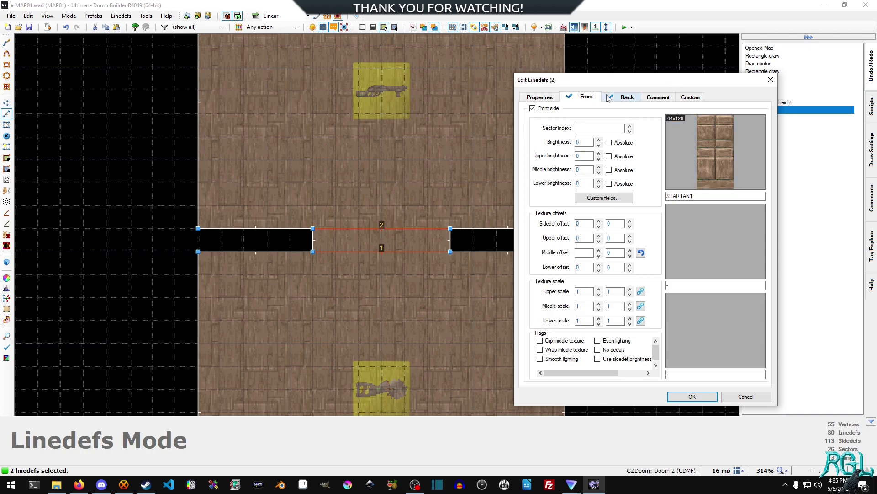
Apply the STARTAN1 texture to the back upper side of the door's two long linedefs.
click(626, 97)
click(690, 155)
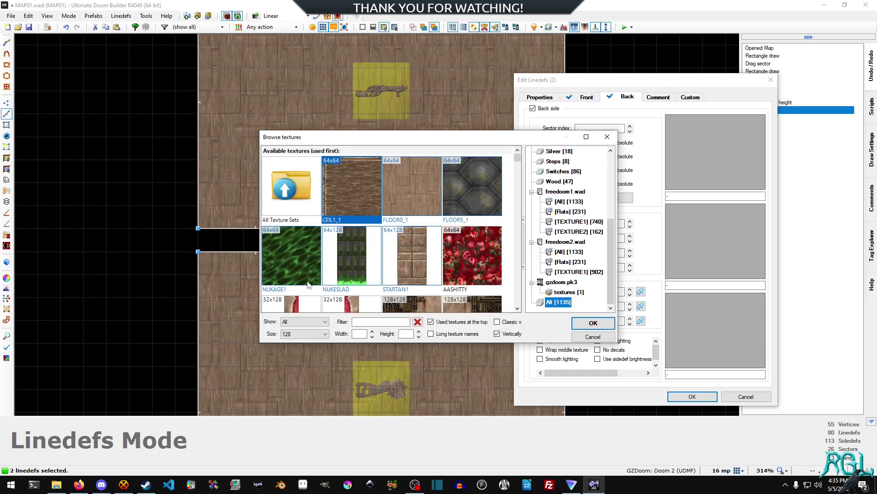
double_click(399, 255)
Give the two door linedefs tag 1 and assign them the Door Generic action (202).
click(548, 98)
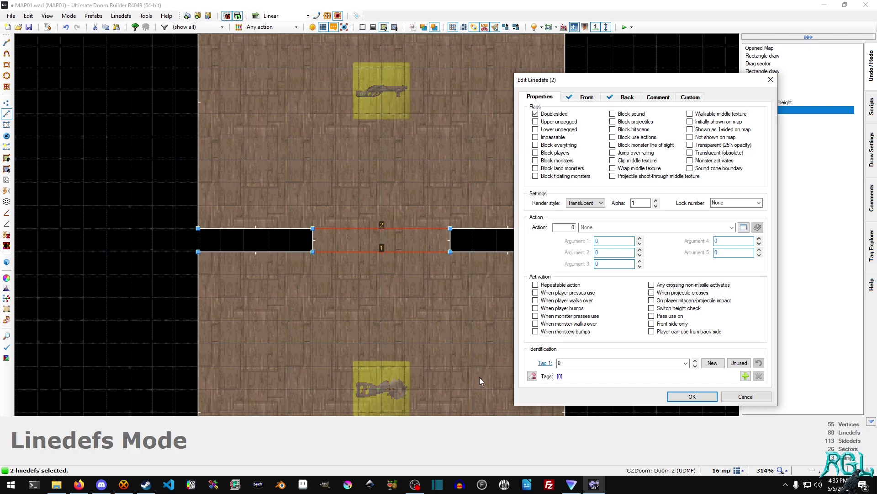
click(695, 360)
click(744, 228)
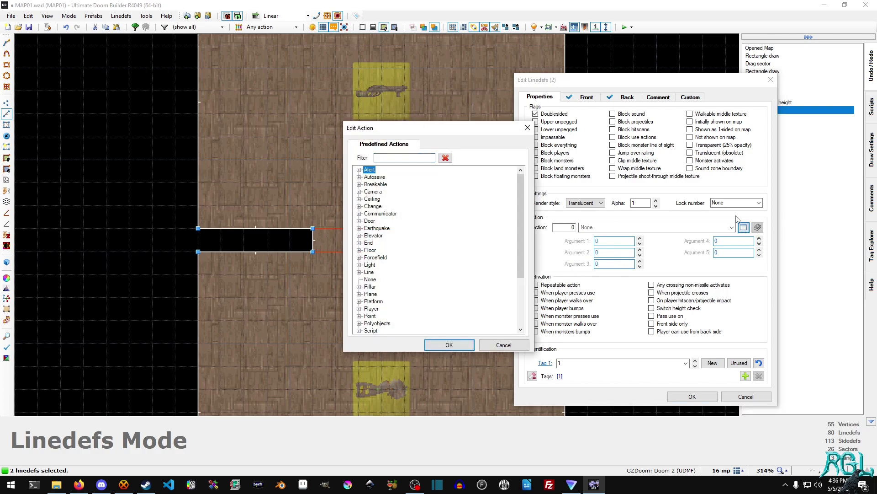
click(359, 220)
click(398, 265)
double_click(398, 265)
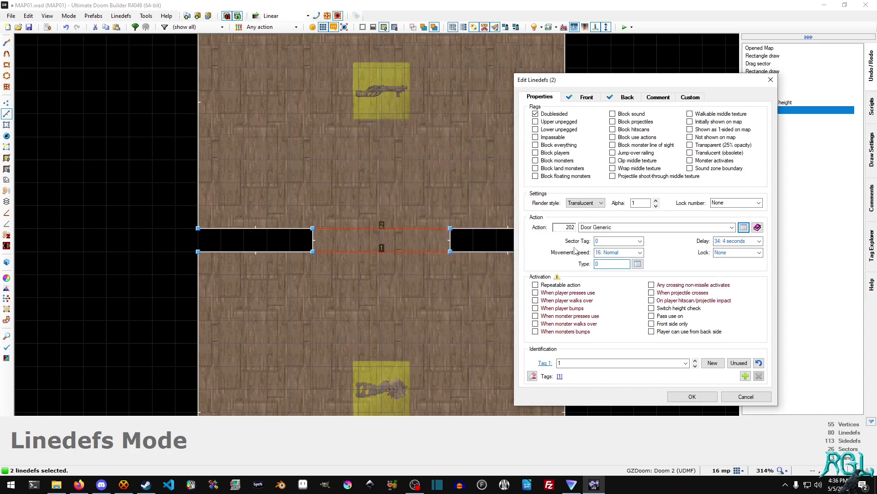
Make the door action trigger when the player presses use, keeping movement speed Normal and lock None.
click(550, 286)
click(553, 286)
click(564, 294)
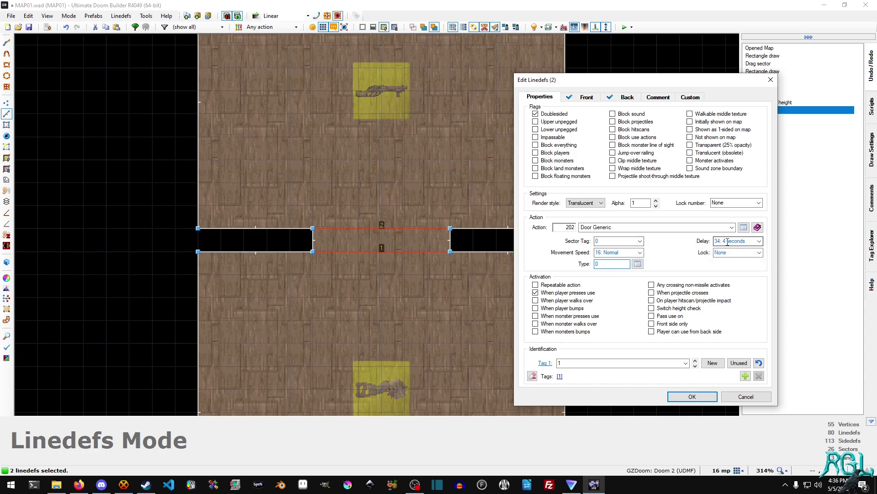
click(640, 253)
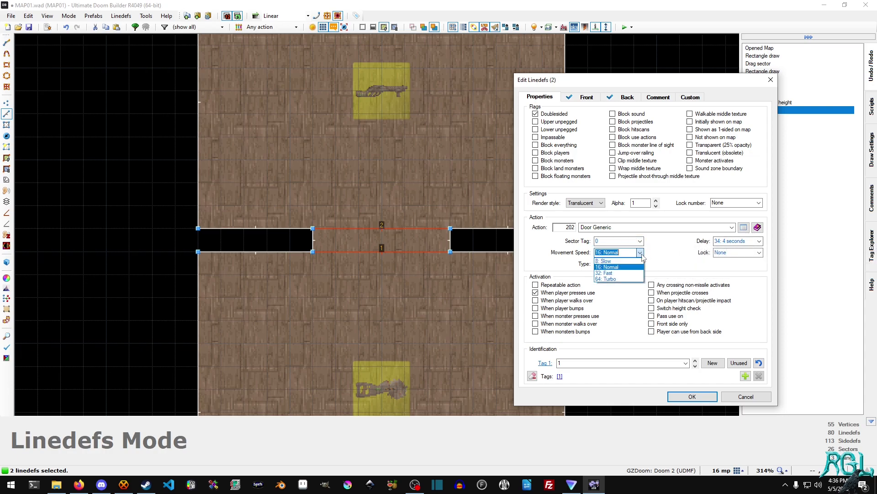
click(641, 254)
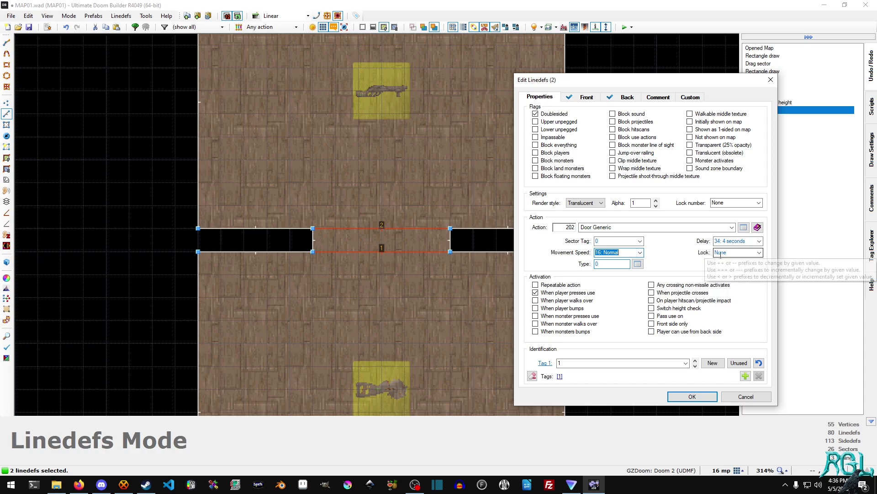
click(759, 252)
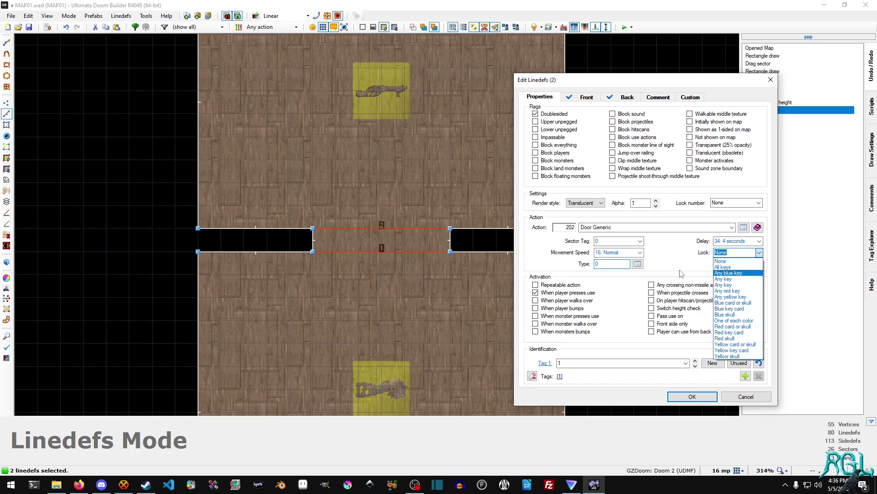
click(666, 267)
Set the door action's type to 1: Open Stay and apply the linedef edits.
click(640, 265)
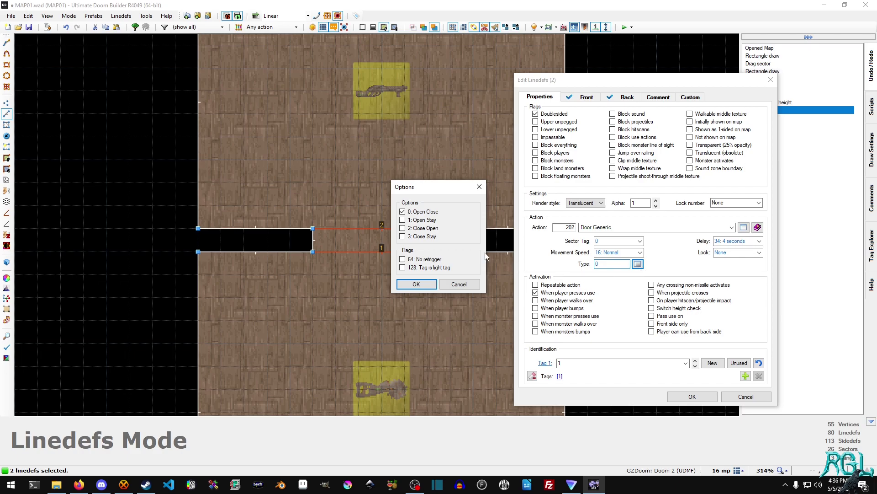
click(416, 285)
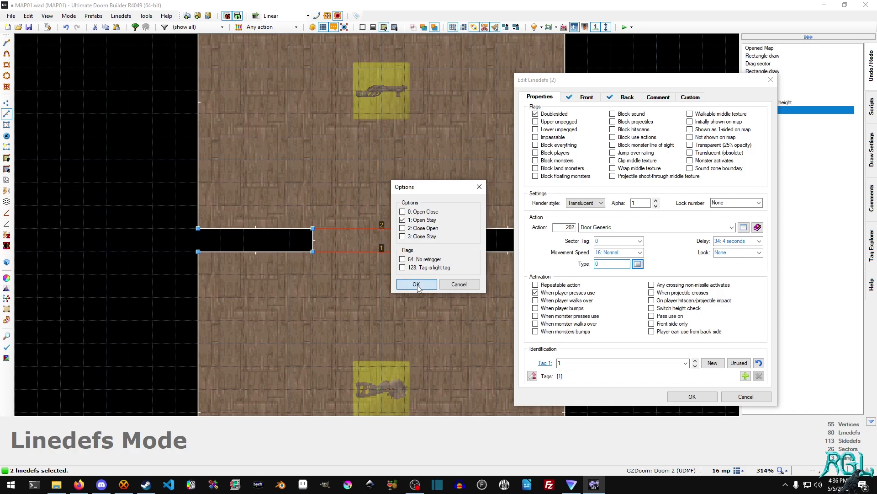
click(693, 396)
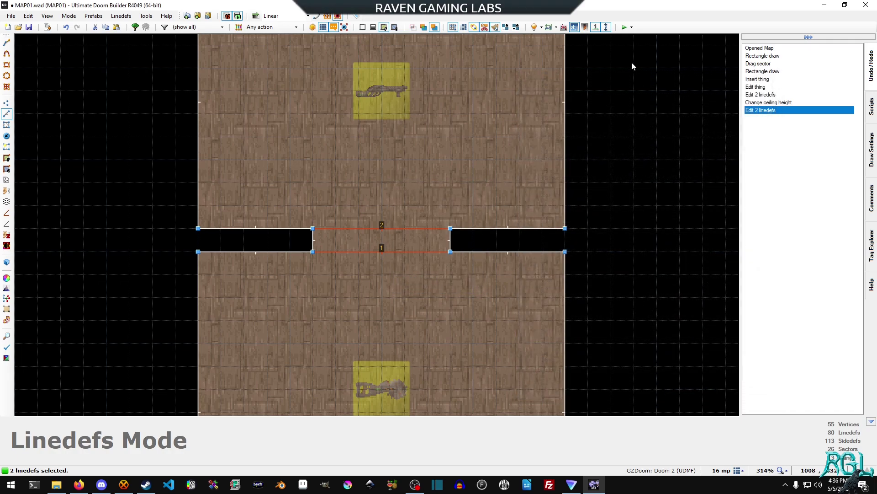
Test the map in game: open the door from the weapon room, enter the shotgun room and inspect the open doorway from both sides.
click(625, 27)
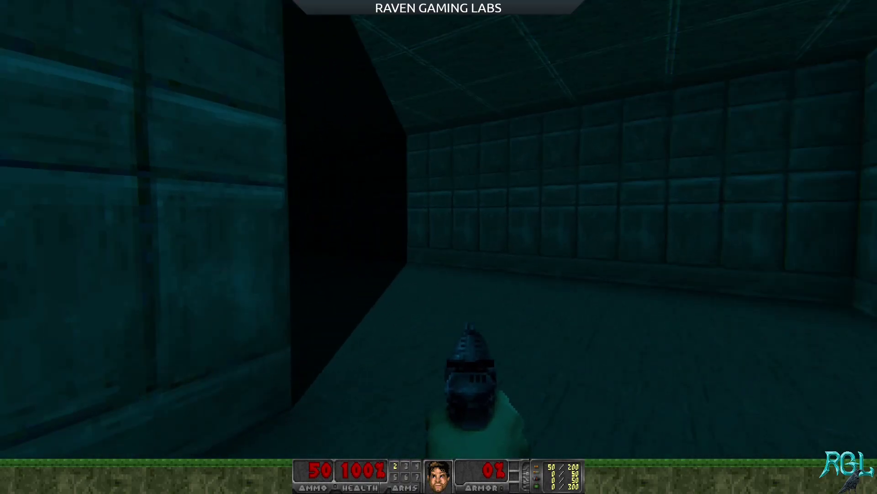
key(Up)
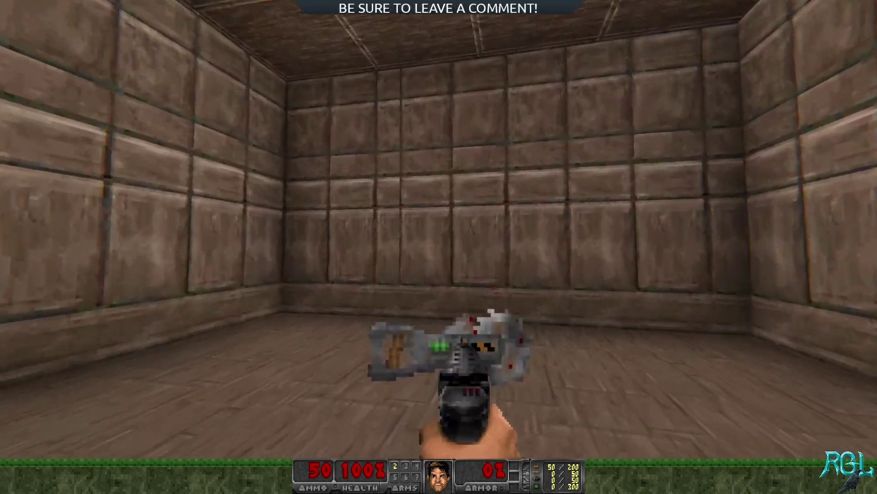
key(s)
key(2)
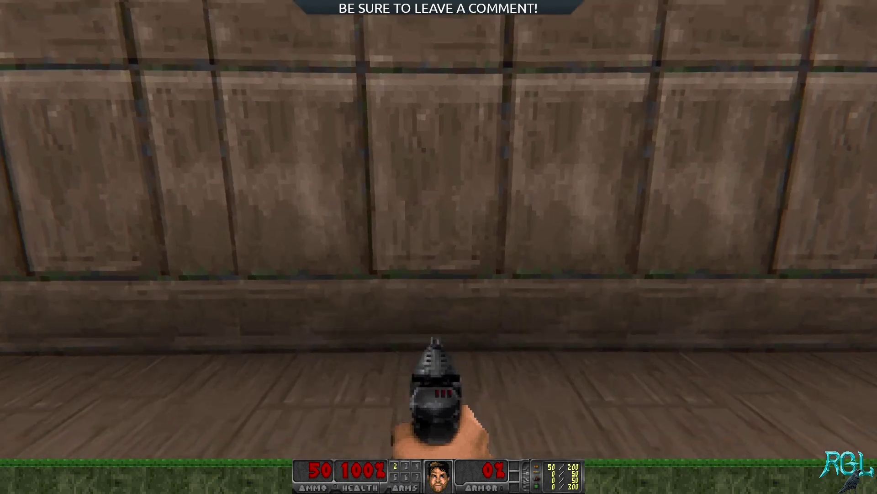
key(w)
key(s)
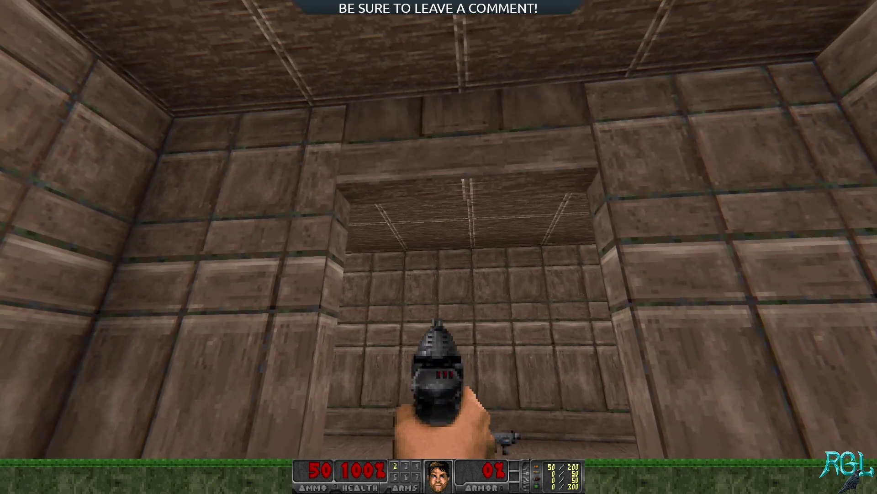
key(Up)
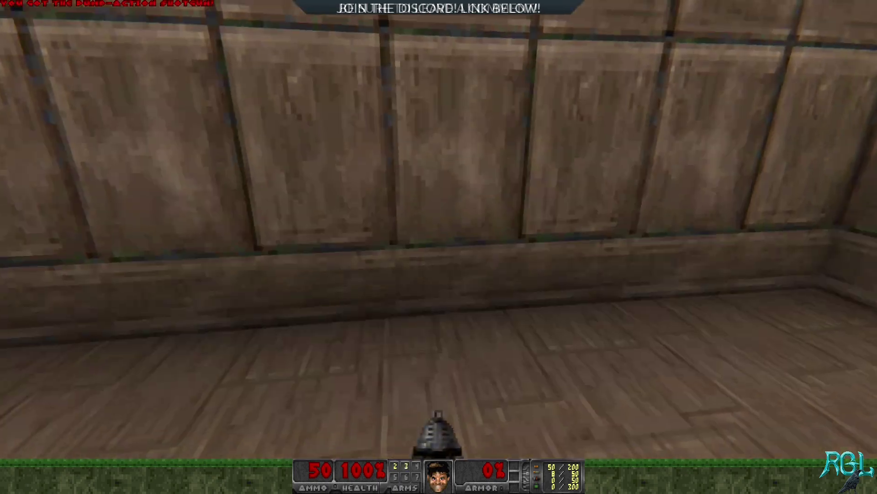
key(s)
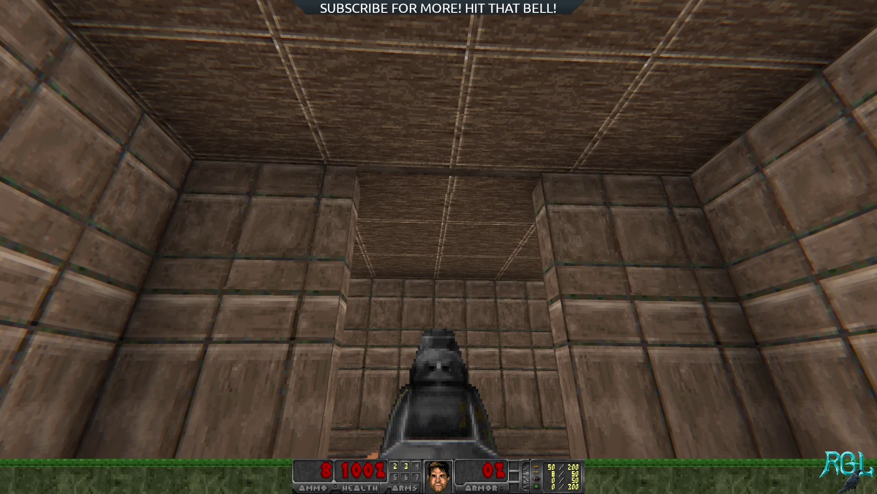
key(w)
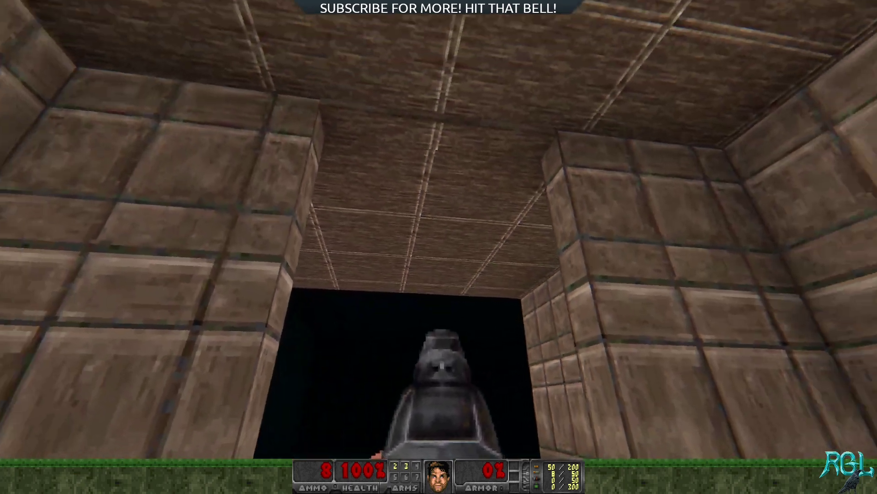
key(Up)
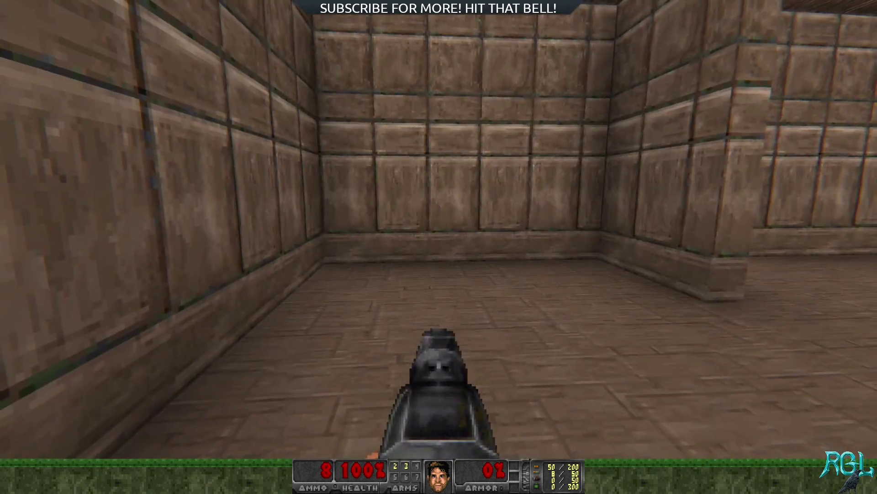
key(w)
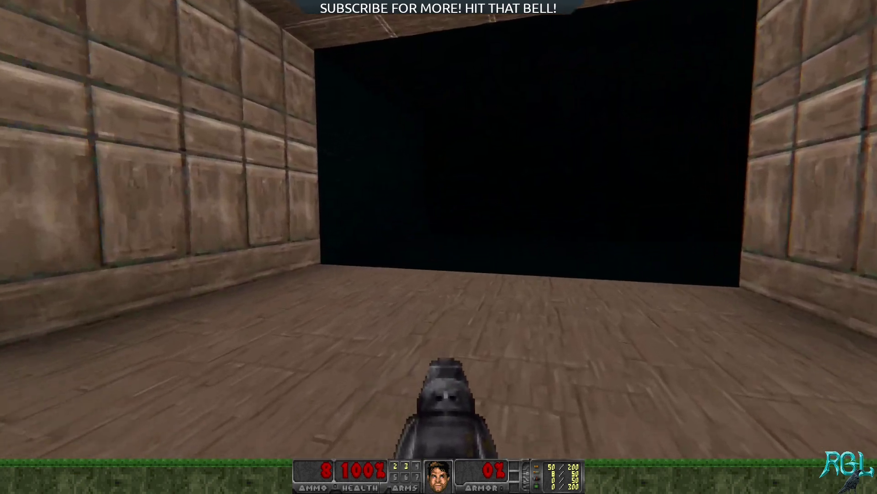
key(Up)
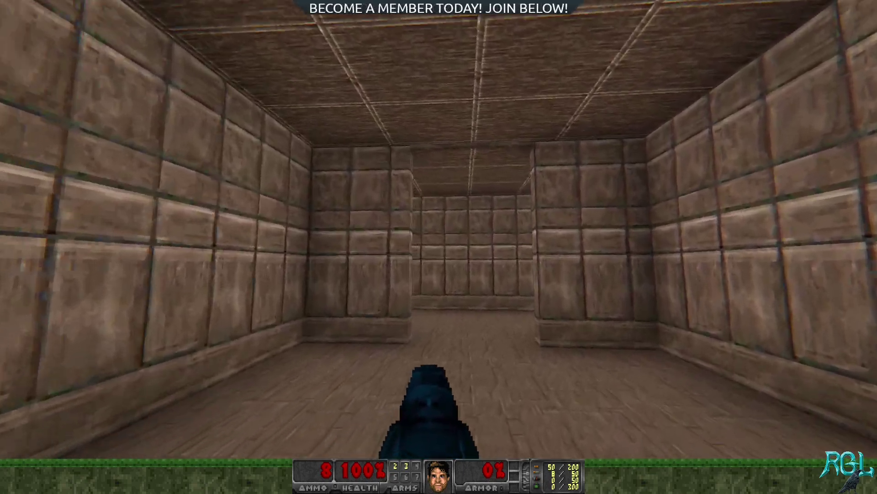
key(Up)
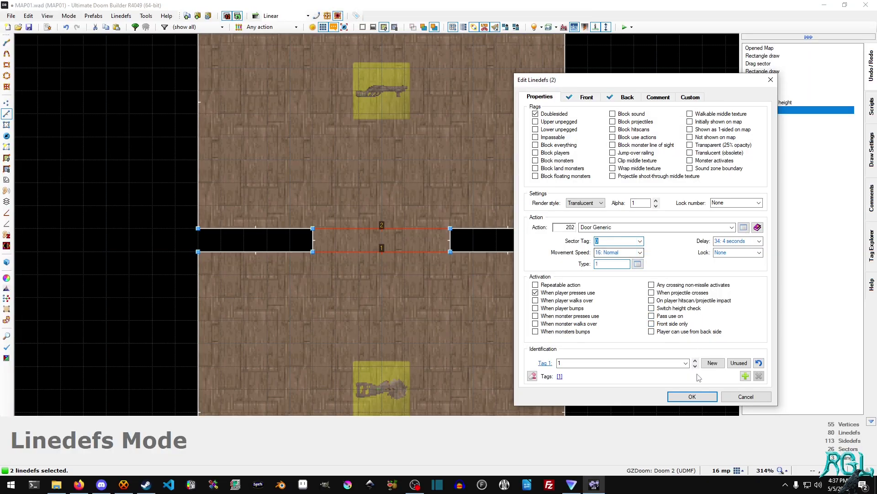
Close the linedef settings, clear the selection and assign tag 1 to the door sector.
click(692, 396)
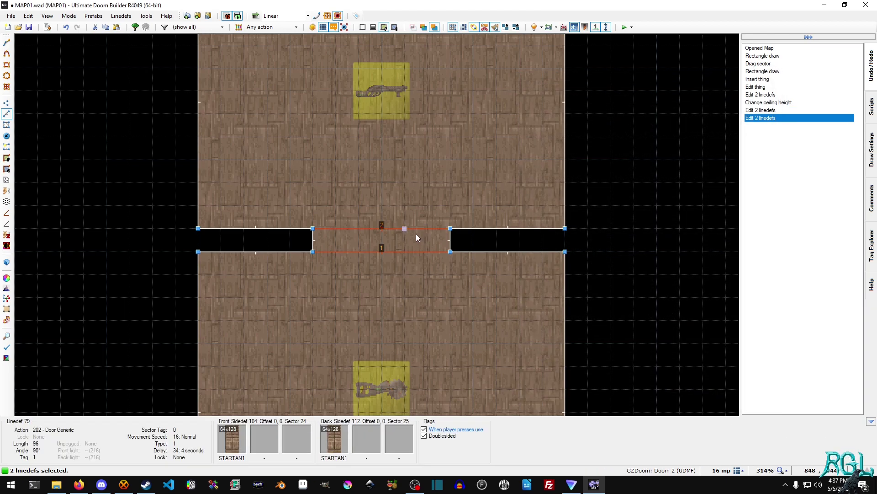
key(c)
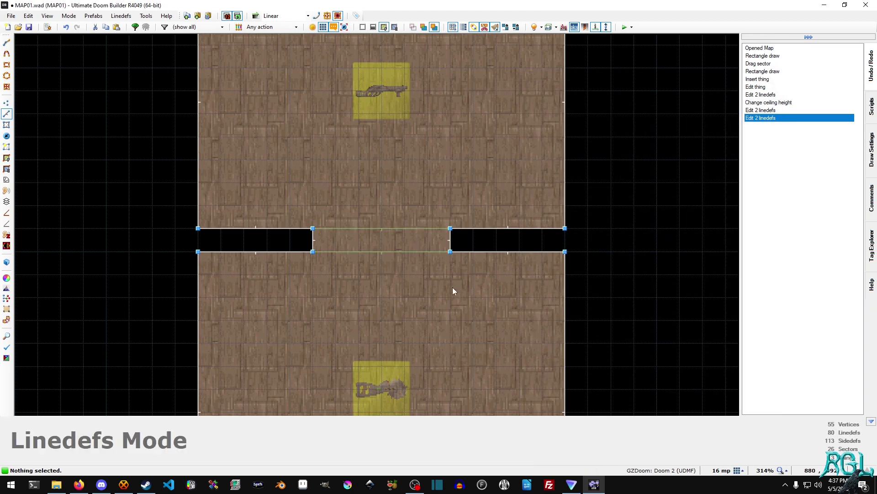
key(s)
click(408, 240)
right_click(669, 313)
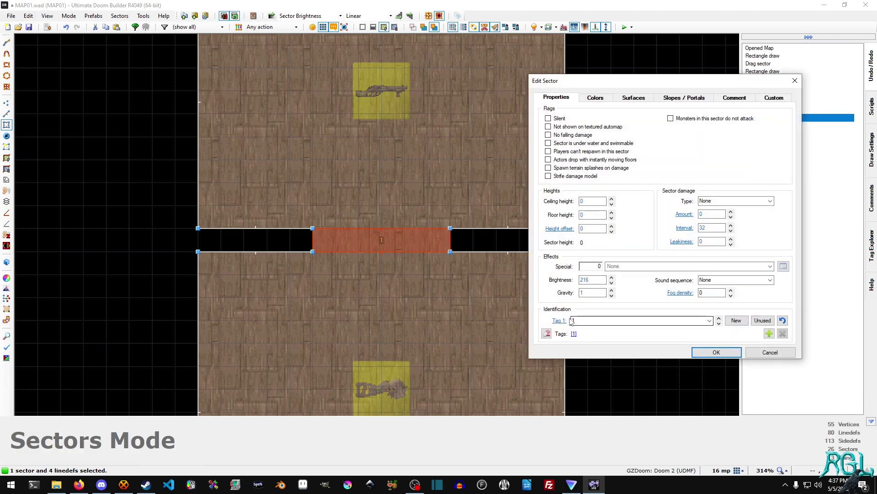
click(707, 355)
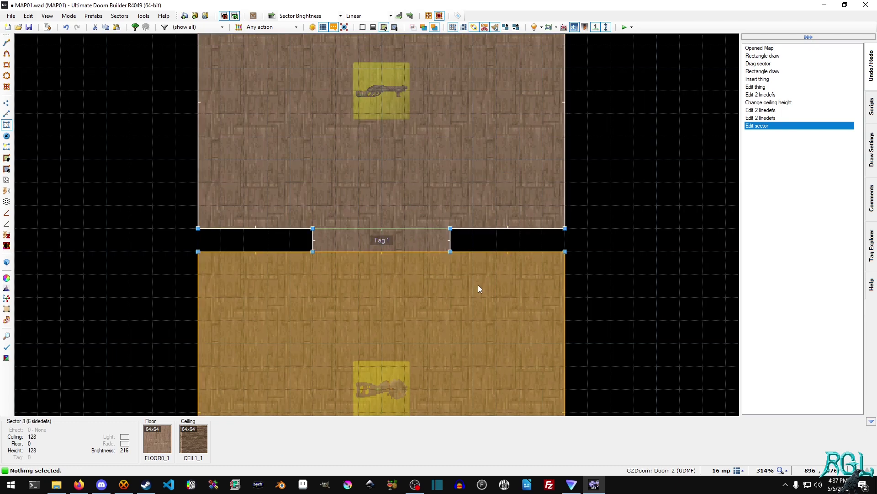
Reset the two door linedefs' own tag to 0 and set their Door Generic action's sector tag to 1.
key(l)
click(383, 253)
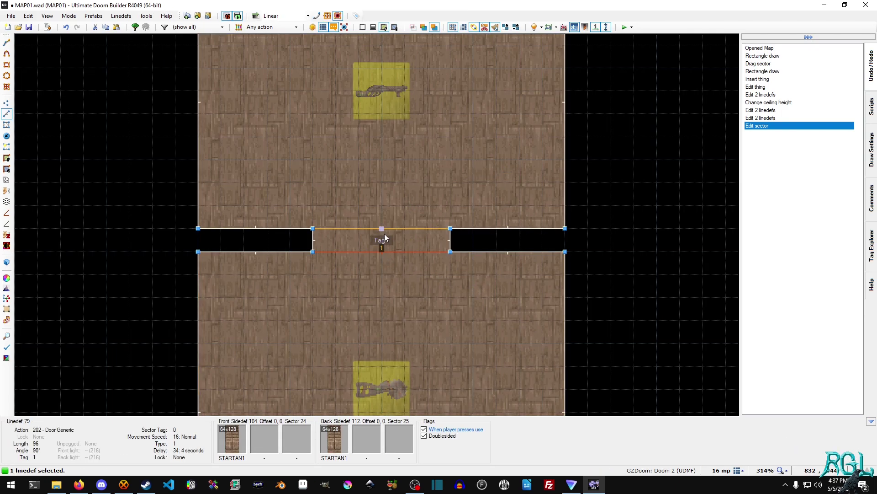
click(385, 233)
right_click(457, 237)
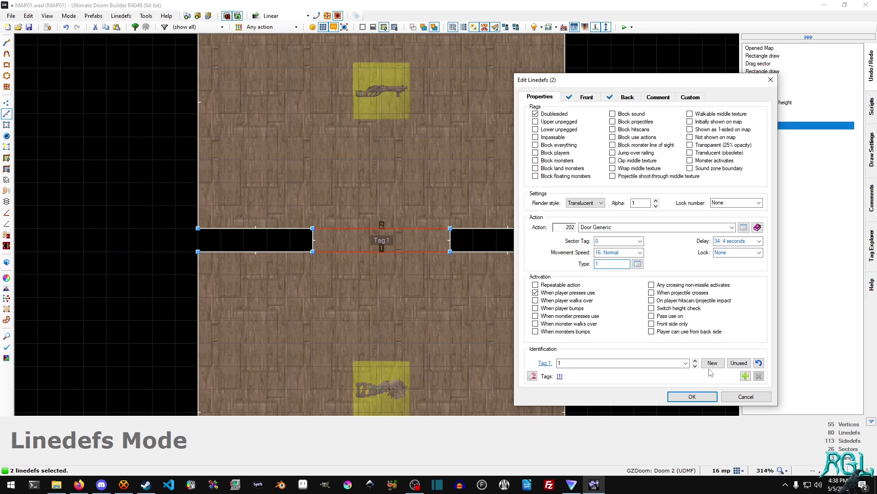
click(695, 365)
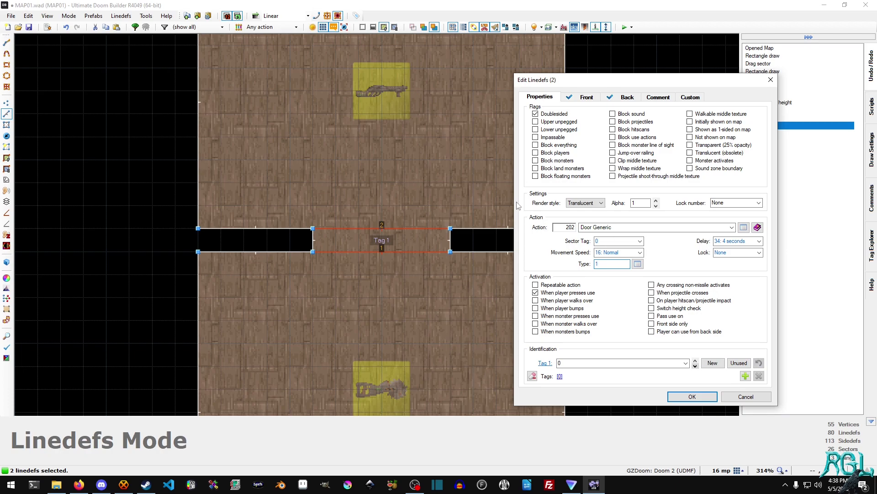
click(639, 241)
click(606, 260)
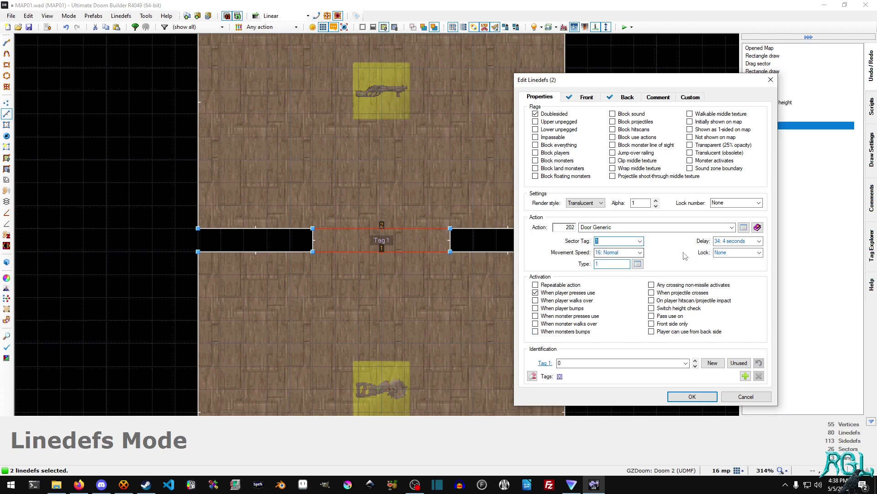
click(687, 398)
Run the map again to check the tagged door, collect the shotgun behind it and return through the doorway.
click(624, 27)
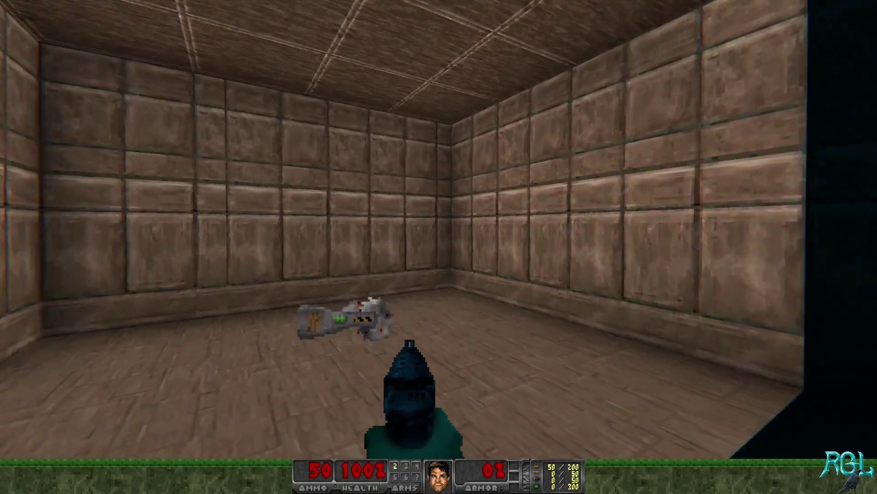
key(w)
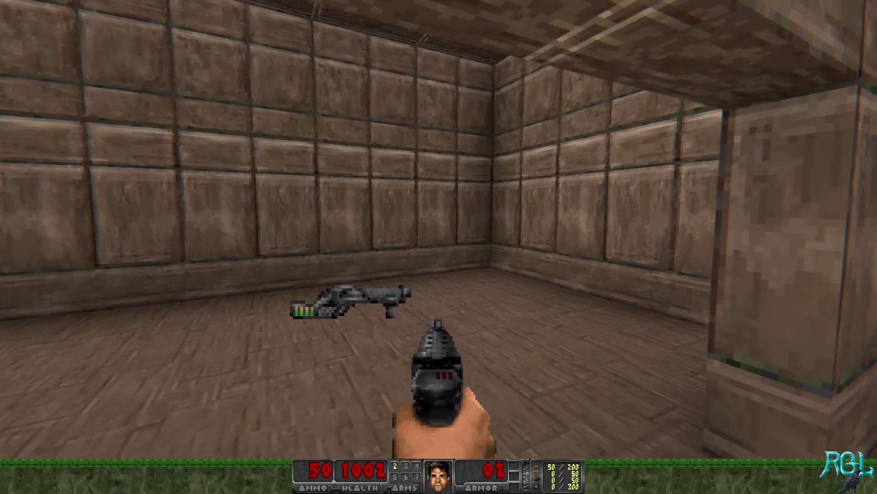
key(w)
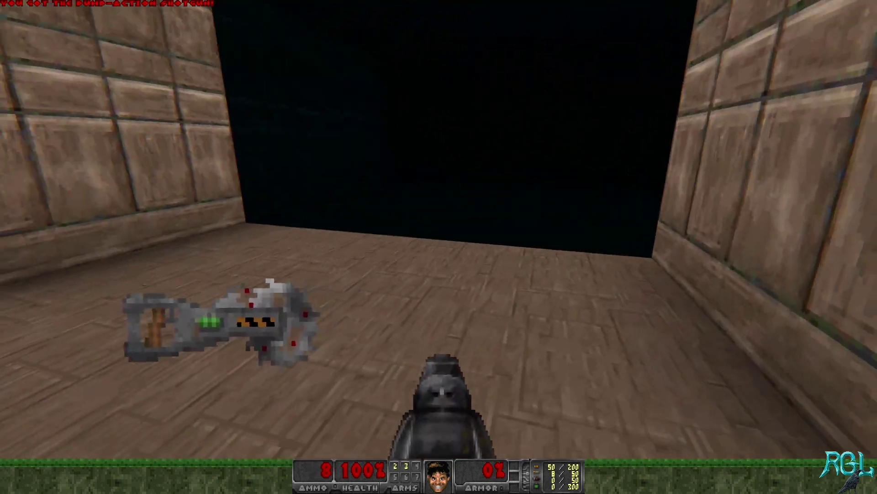
key(s)
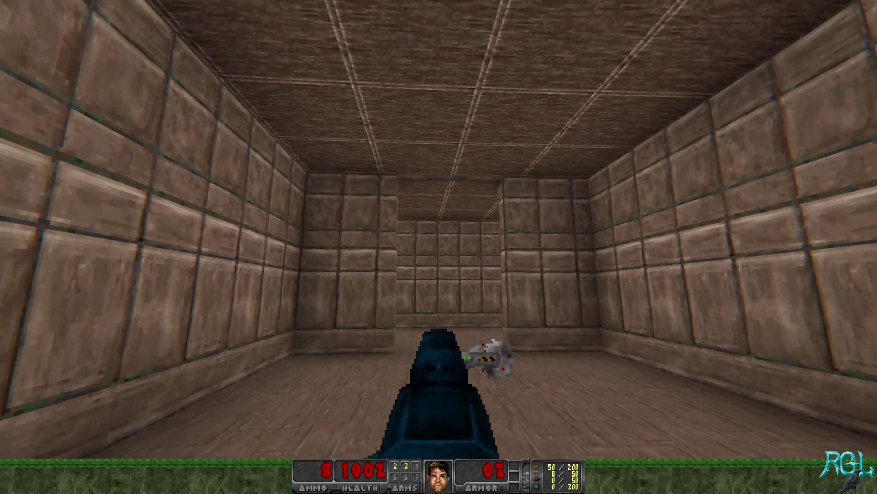
key(w)
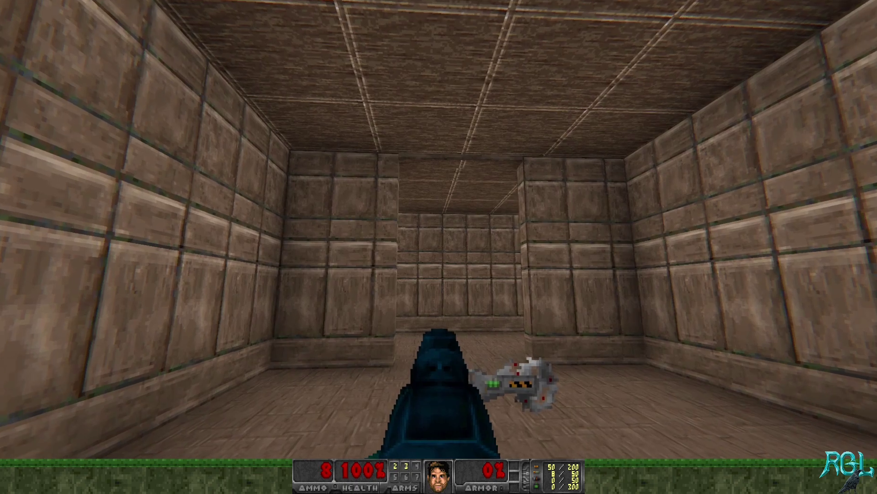
key(w)
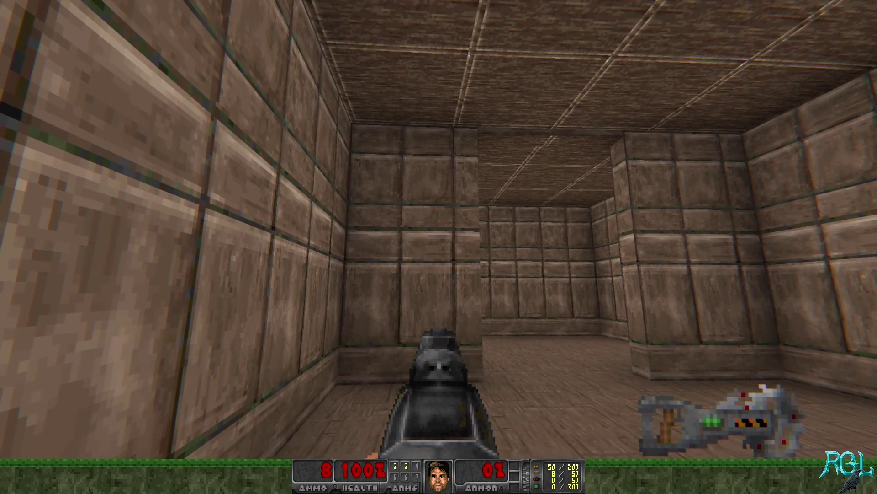